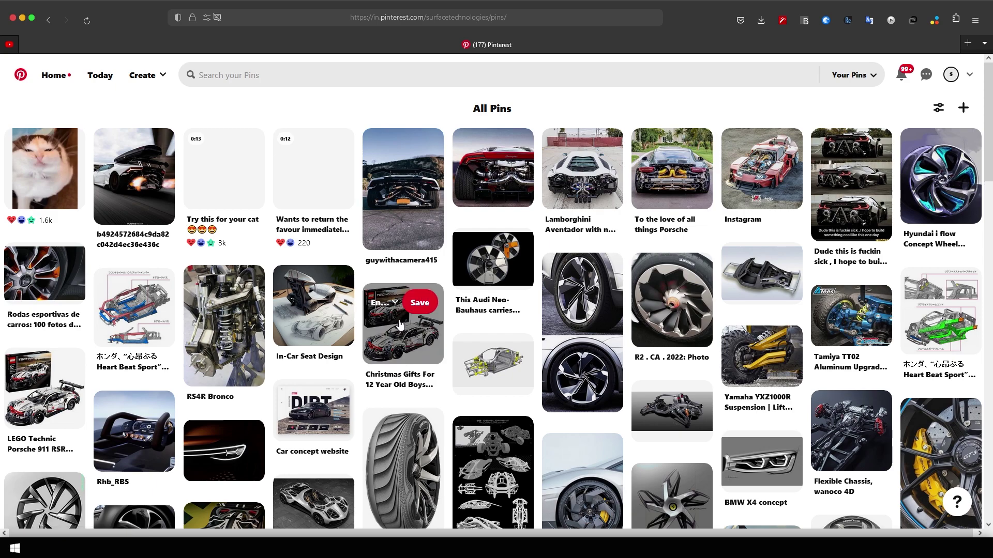
- Open the LEGO Technic Porsche set pin's detail page on Pinterest
{"action": "left_click", "coordinate": [406, 349]}
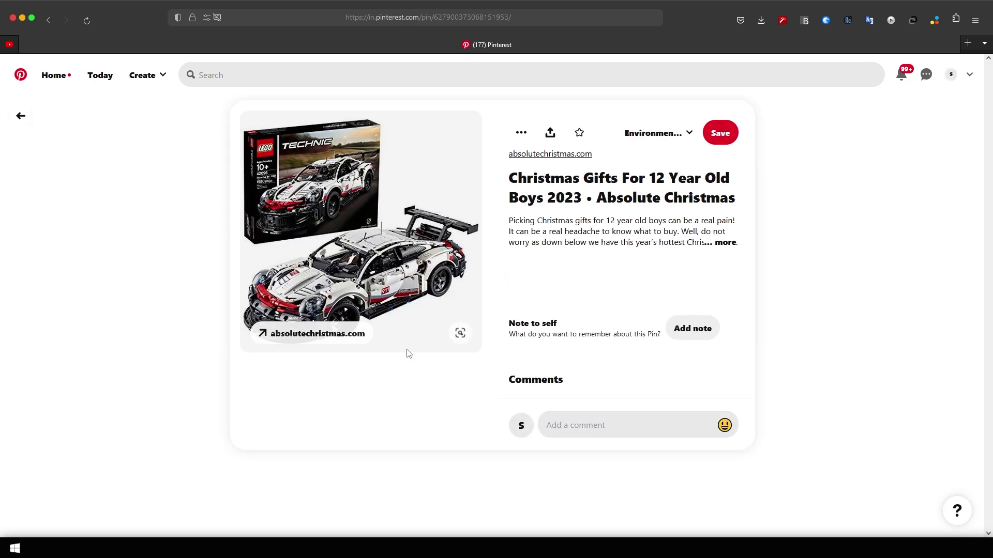
- Open TheBlockZone store in a new tab and scroll down its homepage
{"action": "left_click", "coordinate": [407, 350]}
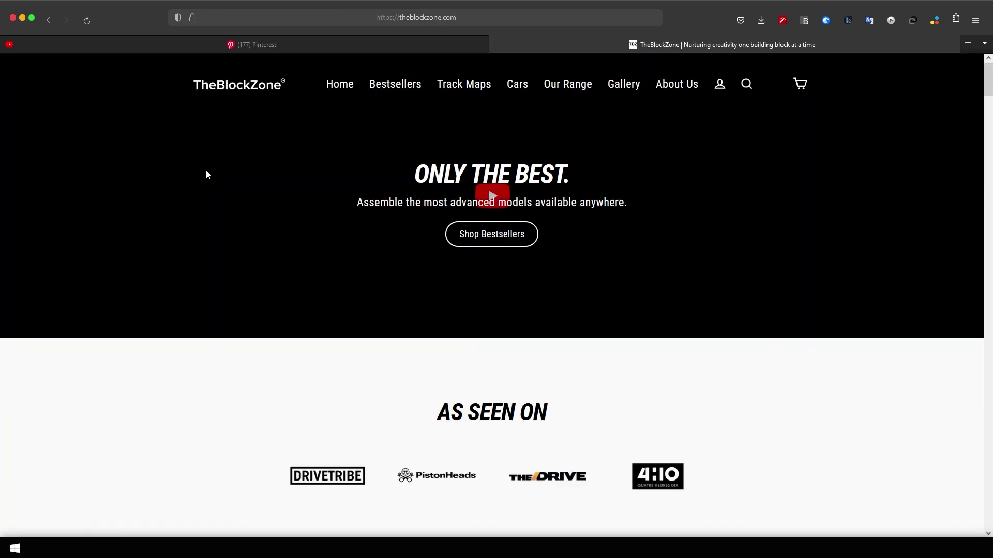
{"action": "scroll", "coordinate": [92, 228], "scroll_direction": "down", "scroll_amount": 3}
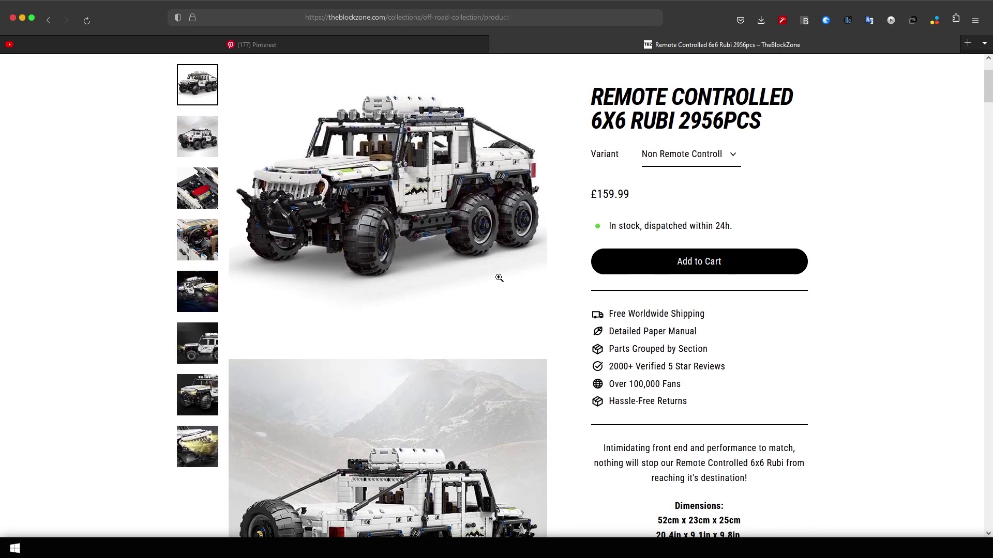
{"action": "scroll", "coordinate": [499, 278], "scroll_direction": "down", "scroll_amount": 8}
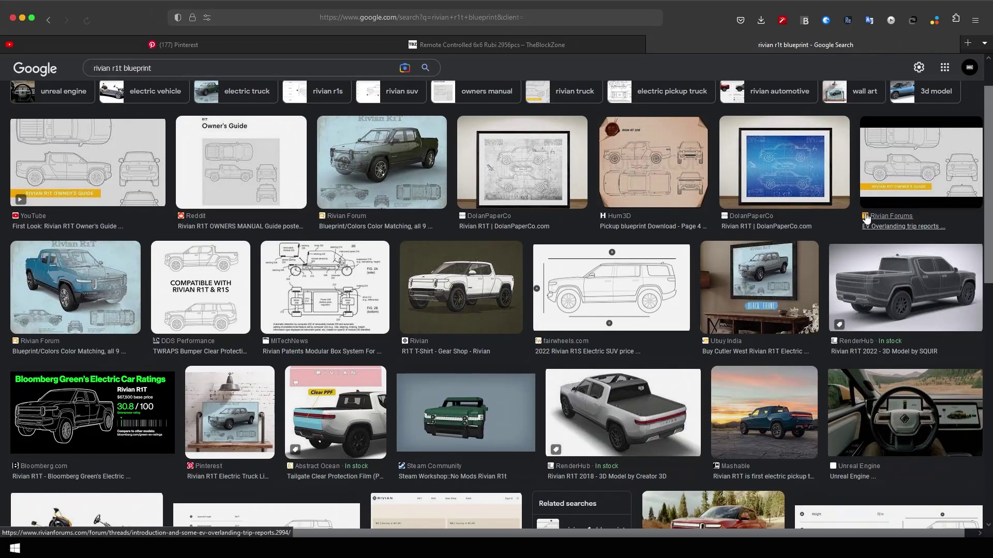
- Scroll through the 'rivian r1t blueprint' image results toward the R1T owner's guide
{"action": "scroll", "coordinate": [866, 218], "scroll_direction": "down", "scroll_amount": 1}
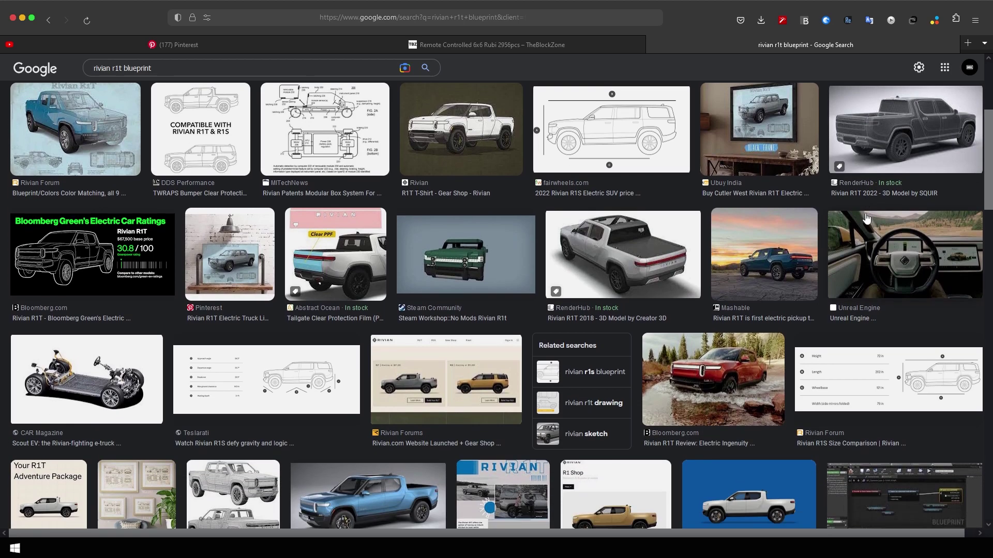
{"action": "scroll", "coordinate": [867, 219], "scroll_direction": "down", "scroll_amount": 1}
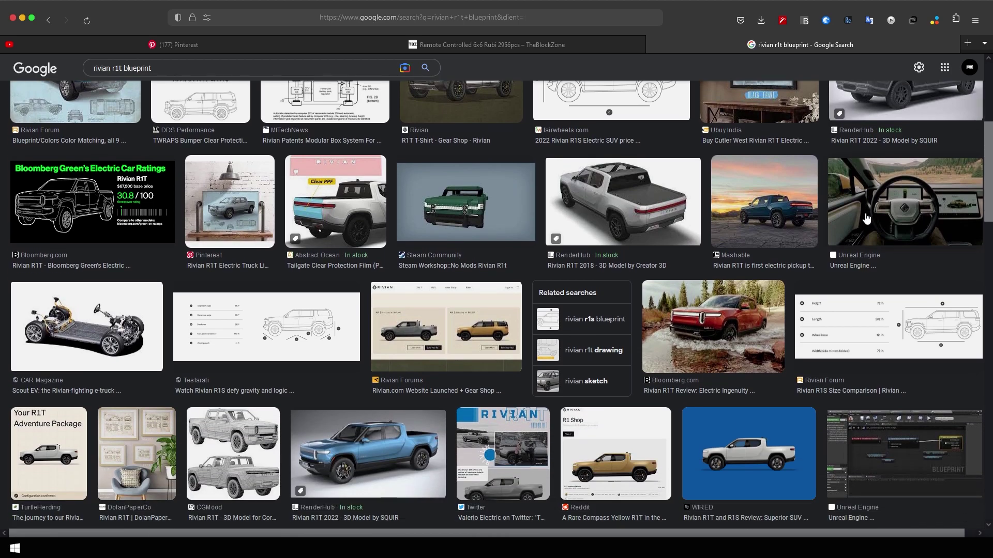
{"action": "scroll", "coordinate": [867, 218], "scroll_direction": "down", "scroll_amount": 1}
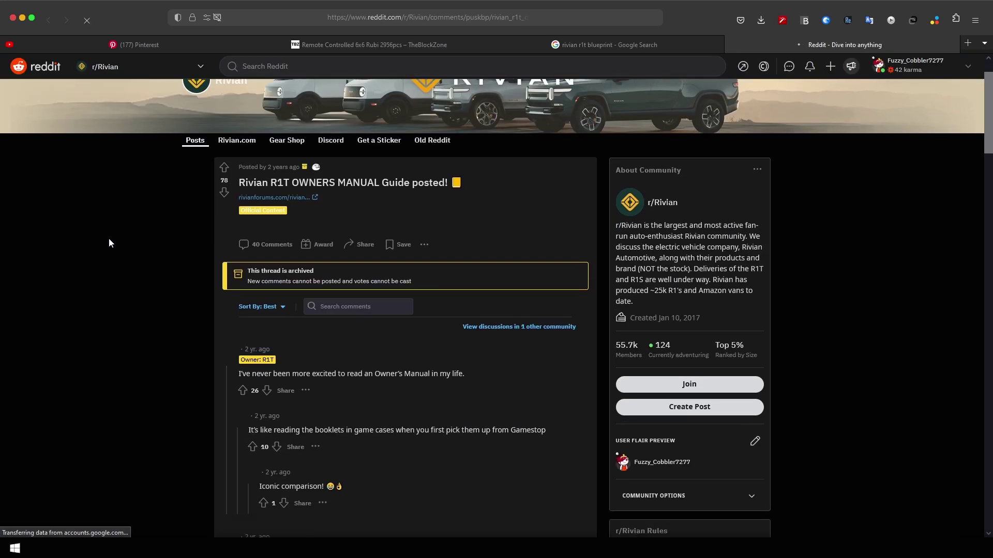
{"action": "scroll", "coordinate": [109, 243], "scroll_direction": "down", "scroll_amount": 5}
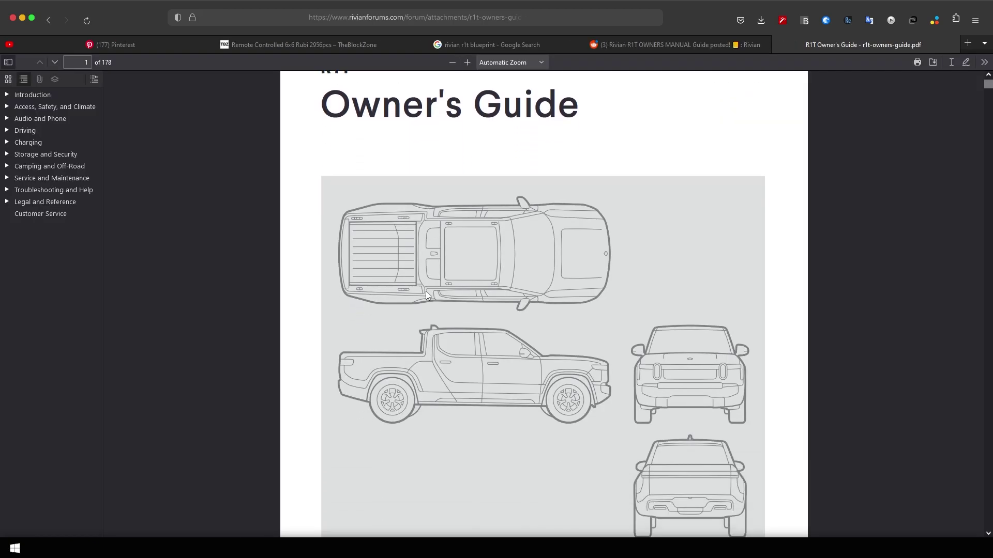
{"action": "scroll", "coordinate": [426, 294], "scroll_direction": "down", "scroll_amount": 2}
- Capture the truck blueprint views, then slide the cutter plane into position over the hood
{"action": "key", "text": "Print"}
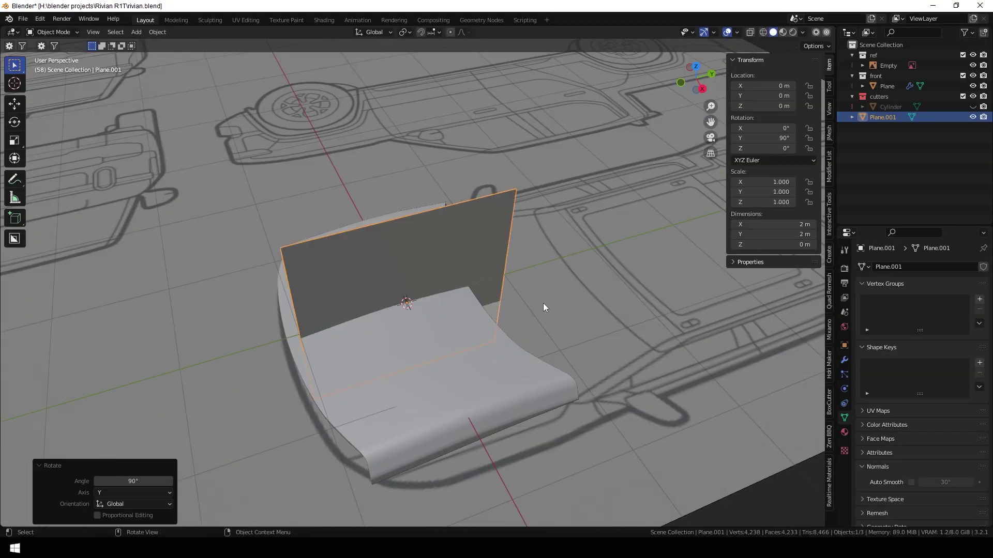
{"action": "middle_click_drag", "start_coordinate": [542, 303], "coordinate": [575, 308]}
{"action": "key", "text": "g"}
{"action": "key", "text": "x"}
{"action": "left_click", "coordinate": [616, 310]}
{"action": "key", "text": "g"}
{"action": "key", "text": "y"}
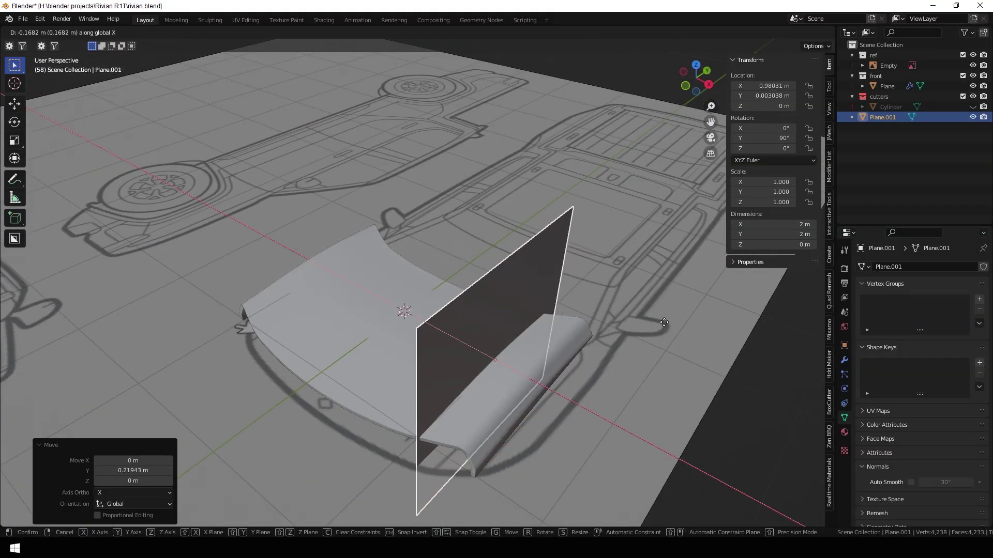
- Set the hood panel as the cutter plane's boolean target
{"action": "left_click", "coordinate": [802, 32]}
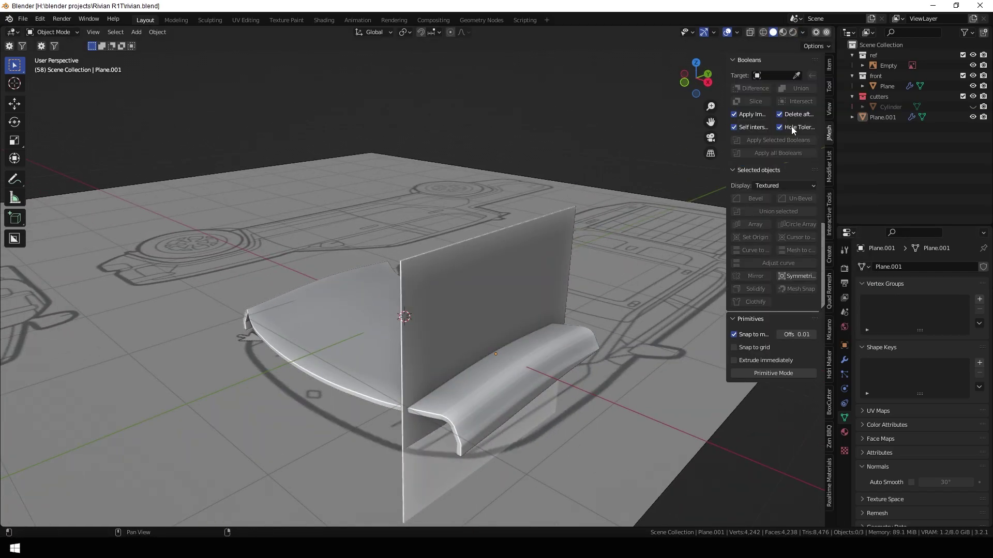
{"action": "middle_click_drag", "start_coordinate": [688, 387], "coordinate": [712, 394]}
{"action": "key", "text": "n"}
{"action": "left_click", "coordinate": [528, 371]}
{"action": "middle_click_drag", "start_coordinate": [529, 372], "coordinate": [759, 119]}
{"action": "left_click", "coordinate": [571, 341]}
{"action": "middle_click_drag", "start_coordinate": [571, 340], "coordinate": [595, 372]}
- Move FC_BOOL above FC_Mirror so the groove mirrors, then save the file
{"action": "left_click", "coordinate": [955, 348]}
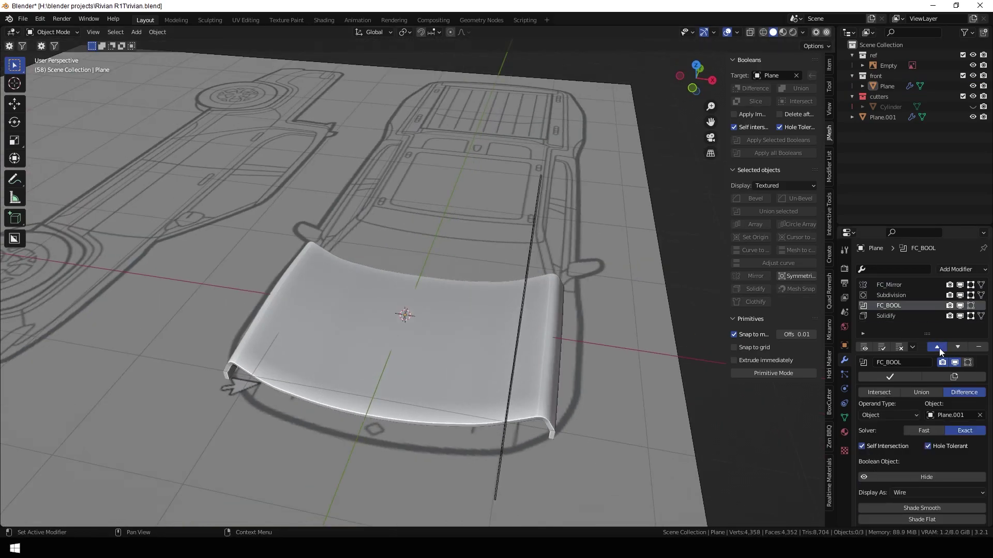
{"action": "left_click", "coordinate": [938, 347]}
{"action": "left_click", "coordinate": [439, 469]}
{"action": "middle_click_drag", "start_coordinate": [438, 470], "coordinate": [357, 309]}
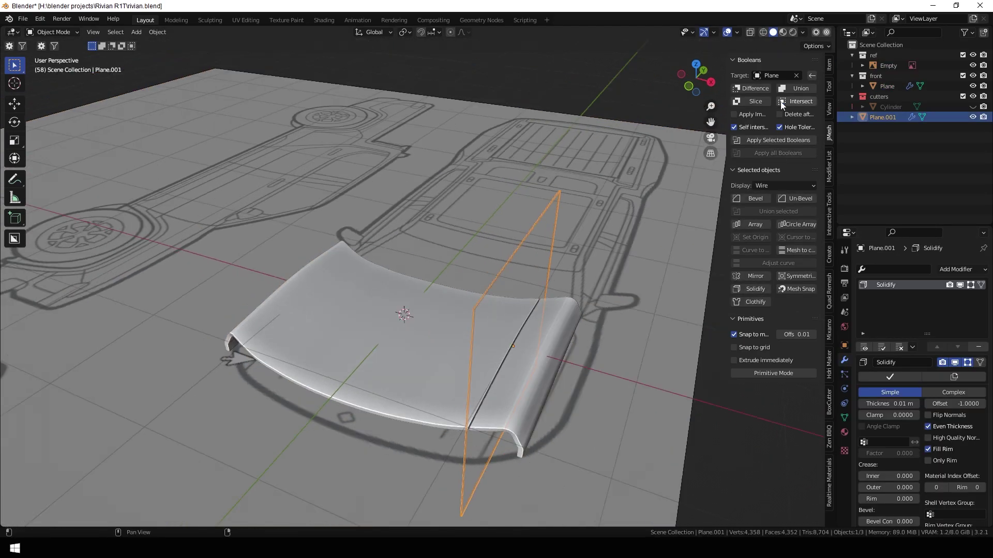
{"action": "key", "text": "f"}
{"action": "key", "text": "ctrl+s"}
- Adjust the cutter plane's face in Edit Mode, then clear the selection
{"action": "middle_click_drag", "start_coordinate": [684, 412], "coordinate": [531, 103]}
{"action": "key", "text": "Tab"}
{"action": "left_click", "coordinate": [618, 341]}
{"action": "key", "text": "Tab"}
{"action": "middle_click_drag", "start_coordinate": [618, 341], "coordinate": [676, 482]}
{"action": "left_click", "coordinate": [677, 482]}
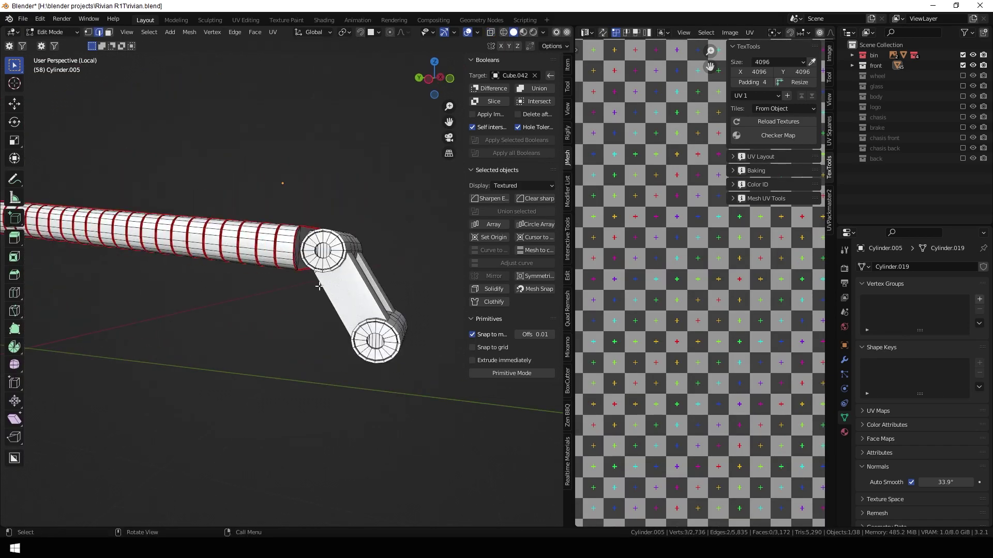
- Extend the edge selection along the hinge cylinder end and bring up Mark Seam
{"action": "middle_click_drag", "start_coordinate": [319, 286], "coordinate": [313, 243]}
{"action": "left_click", "coordinate": [313, 243], "text": "ctrl"}
{"action": "scroll", "coordinate": [310, 232], "scroll_direction": "up", "scroll_amount": 3}
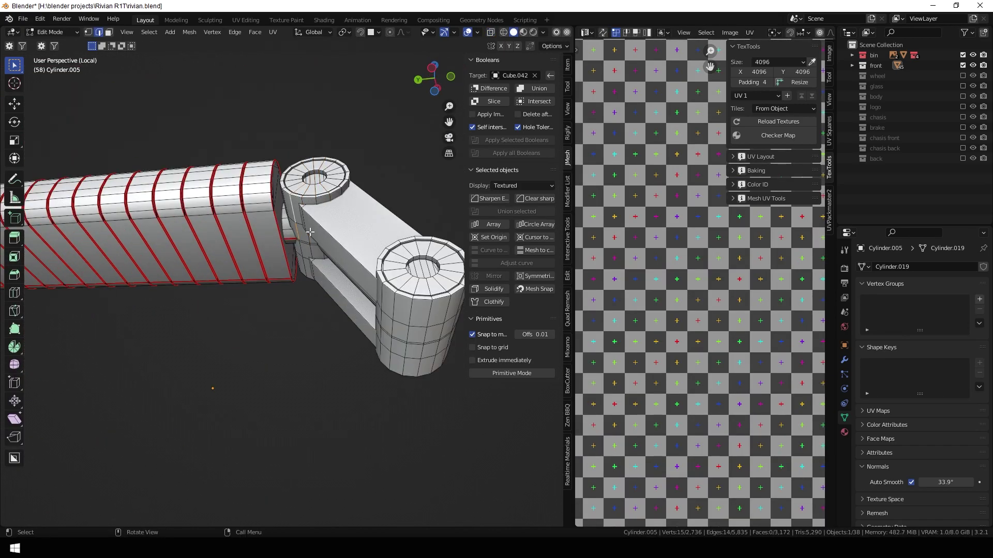
{"action": "middle_click_drag", "start_coordinate": [395, 305], "coordinate": [413, 355]}
{"action": "scroll", "coordinate": [413, 355], "scroll_direction": "down", "scroll_amount": 3}
{"action": "scroll", "coordinate": [400, 380], "scroll_direction": "up", "scroll_amount": 3}
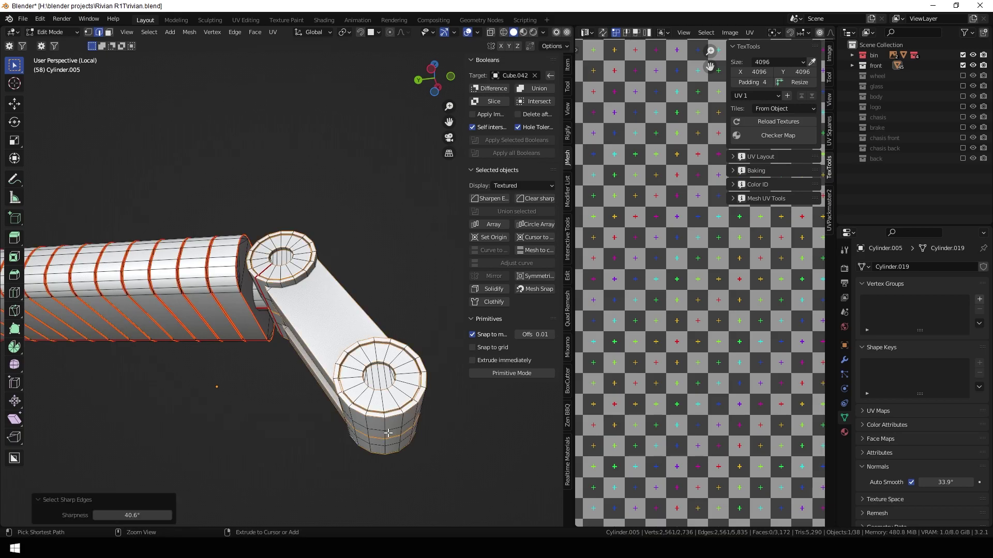
{"action": "right_click", "coordinate": [233, 406]}
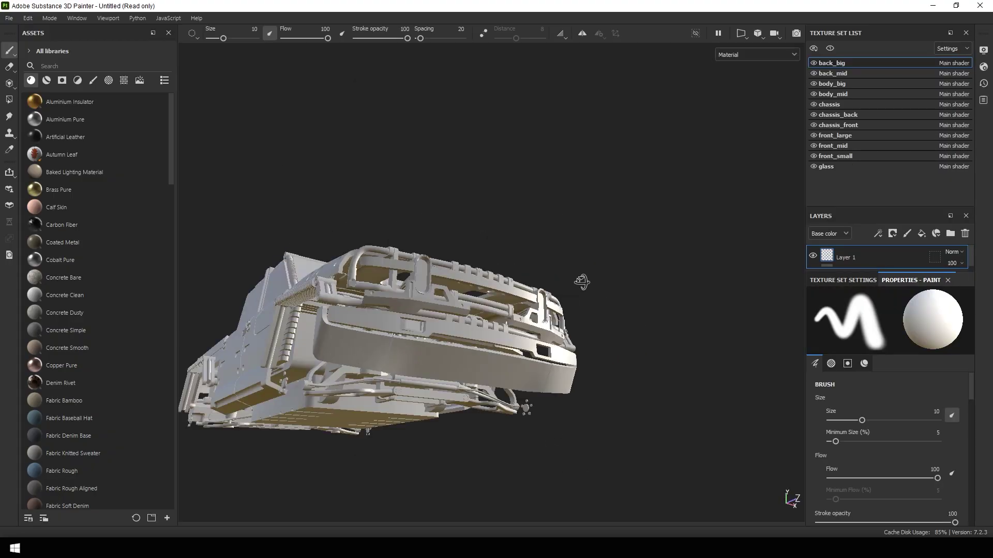
- Run Bake Mesh Maps from Texture Set Settings for every truck texture set
{"action": "left_click_drag", "start_coordinate": [581, 282], "coordinate": [517, 300], "text": "alt"}
{"action": "scroll", "coordinate": [449, 290], "scroll_direction": "up", "scroll_amount": 2}
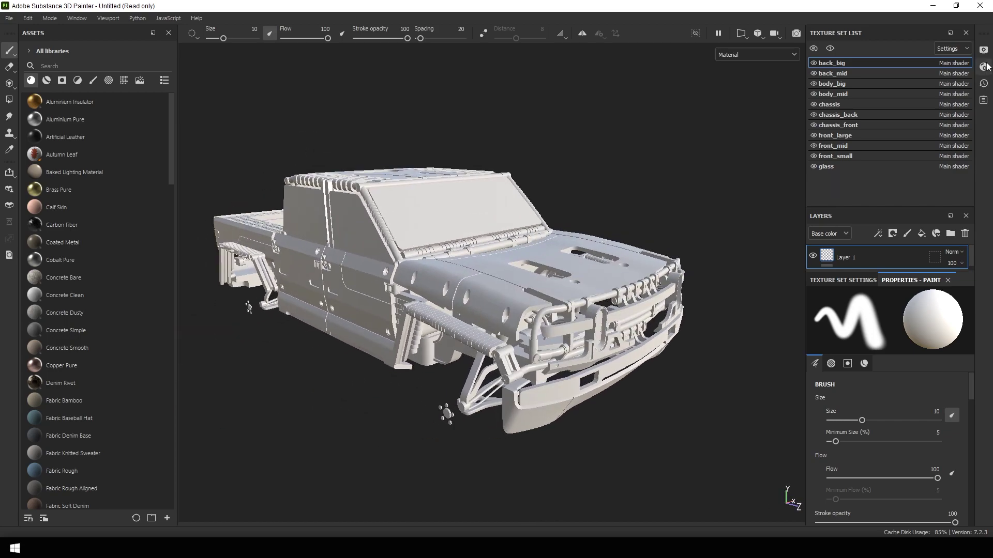
{"action": "left_click", "coordinate": [984, 66]}
{"action": "left_click", "coordinate": [890, 96]}
{"action": "left_click", "coordinate": [639, 434]}
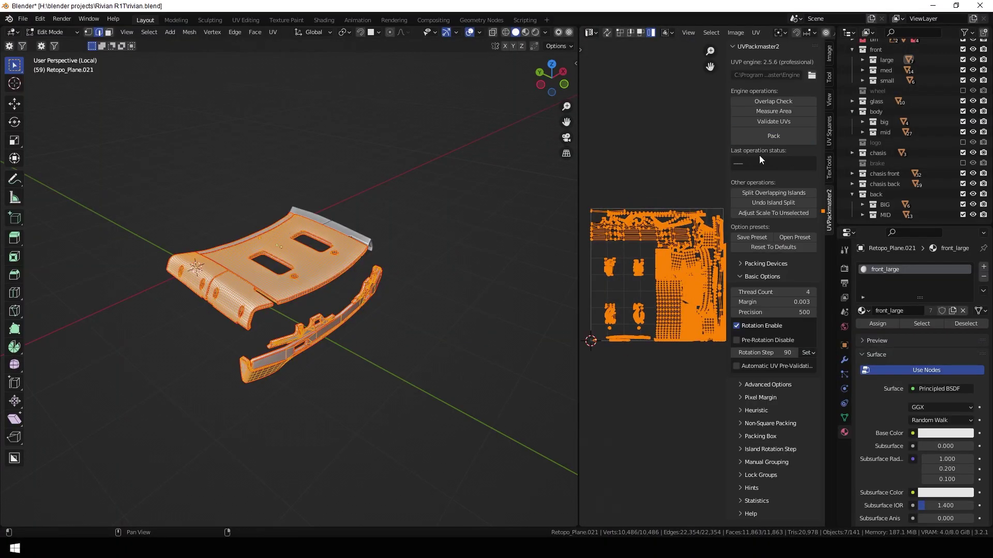
- Unwrap the front_large hood pieces, pack them with UVPackmaster2, and leave Edit Mode
{"action": "left_click", "coordinate": [774, 136]}
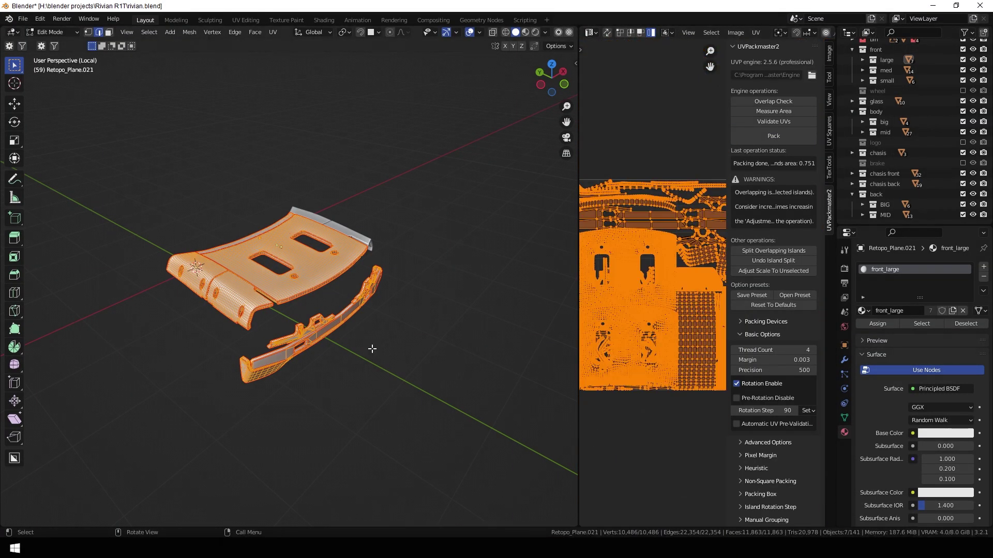
{"action": "key", "text": "u"}
{"action": "left_click", "coordinate": [300, 328]}
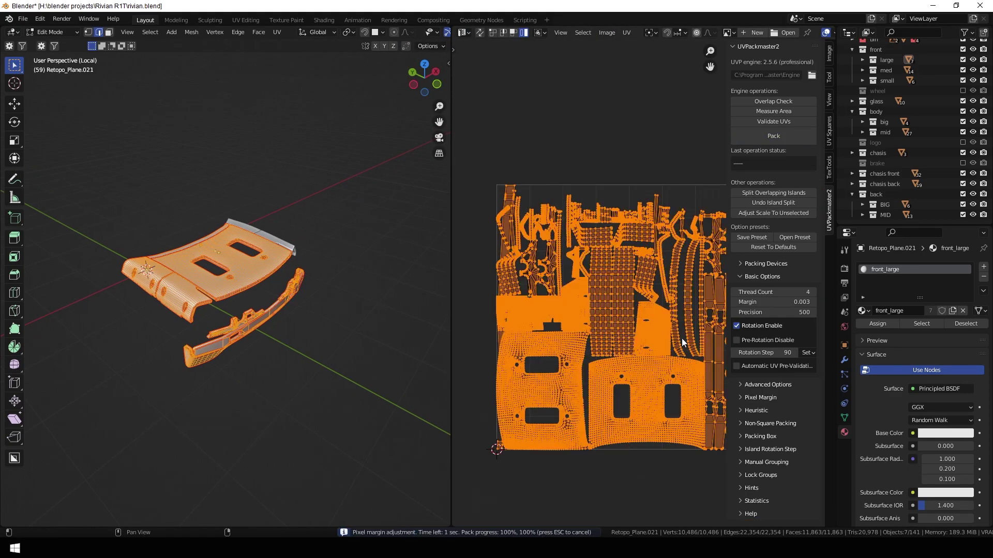
{"action": "key", "text": "Tab"}
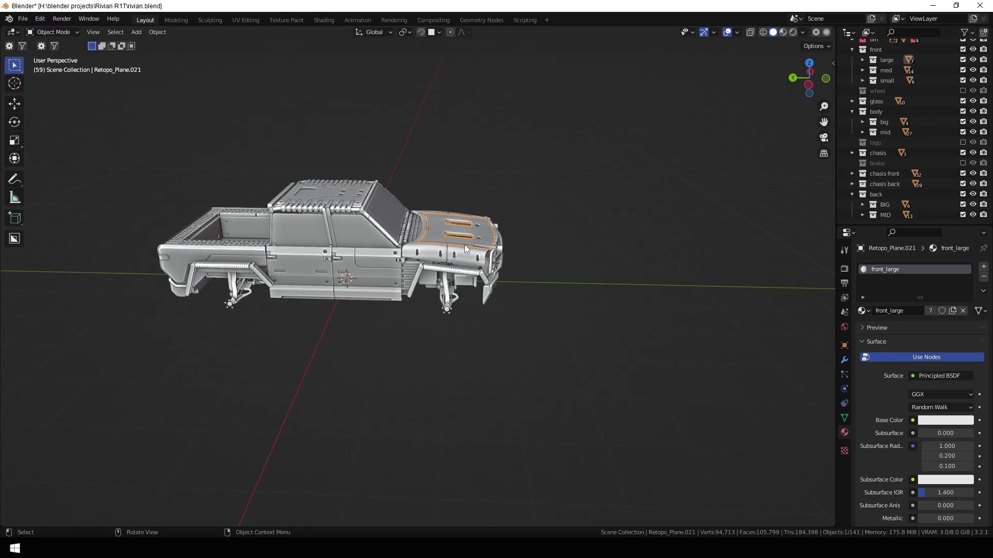
- Create the new project from the rivian_midpoly.fbx mesh
{"action": "left_click", "coordinate": [566, 176]}
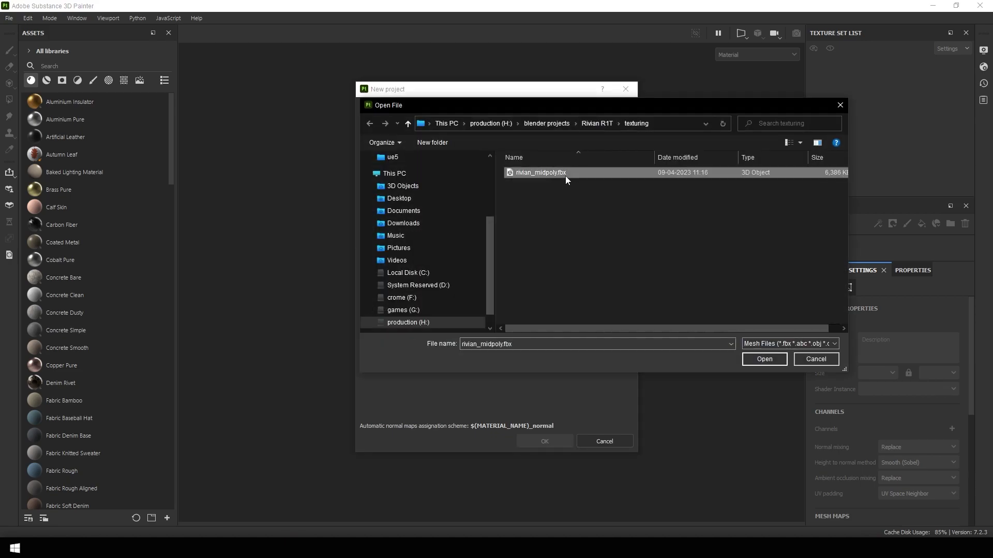
{"action": "double_click", "coordinate": [565, 176]}
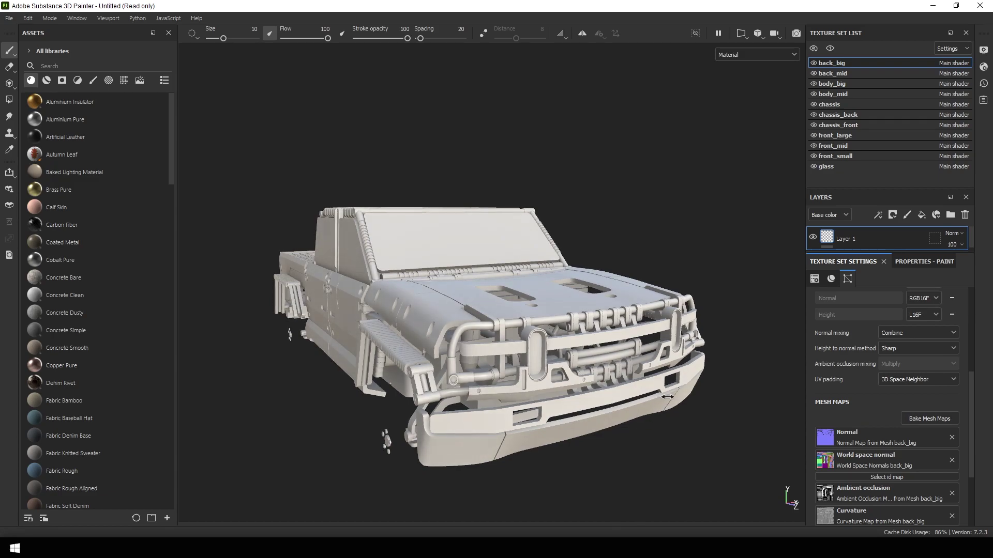
{"action": "left_click_drag", "start_coordinate": [576, 366], "coordinate": [584, 336], "text": "alt"}
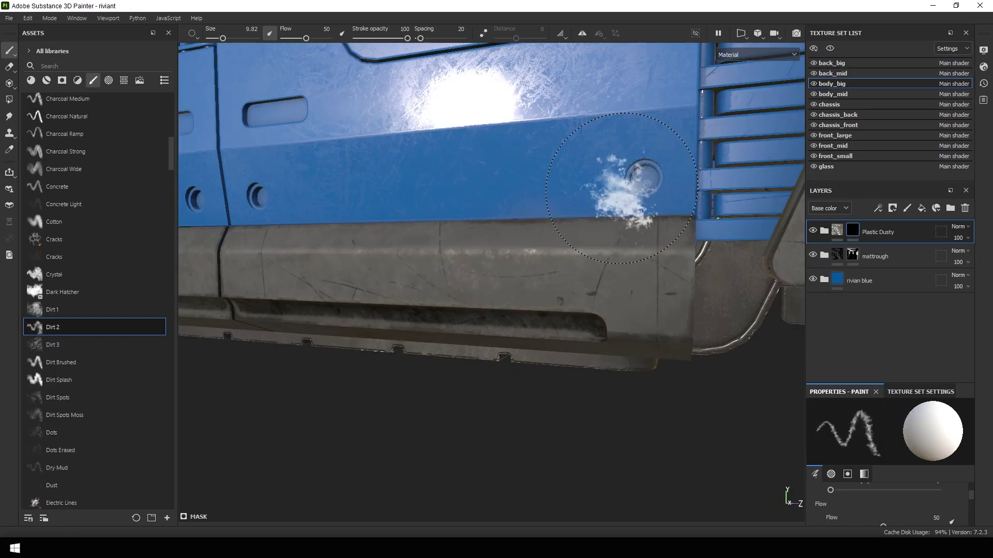
- Dab dust onto the door, switching between Dirt 3 and Dirt Brushed brushes
{"action": "left_click", "coordinate": [230, 199]}
{"action": "mouse_move", "coordinate": [230, 199]}
{"action": "left_mouse_down", "text": "alt"}
{"action": "mouse_move", "coordinate": [407, 253]}
{"action": "mouse_move", "coordinate": [534, 271]}
{"action": "mouse_move", "coordinate": [694, 348]}
{"action": "mouse_move", "coordinate": [558, 293]}
{"action": "mouse_move", "coordinate": [565, 343]}
{"action": "left_mouse_up", "text": "alt"}
{"action": "left_click", "coordinate": [53, 345]}
{"action": "mouse_move", "coordinate": [465, 259]}
{"action": "left_mouse_down", "text": "alt"}
{"action": "mouse_move", "coordinate": [569, 290]}
{"action": "mouse_move", "coordinate": [664, 281]}
{"action": "mouse_move", "coordinate": [517, 233]}
{"action": "mouse_move", "coordinate": [440, 269]}
{"action": "left_mouse_up", "text": "alt"}
{"action": "left_click", "coordinate": [61, 363]}
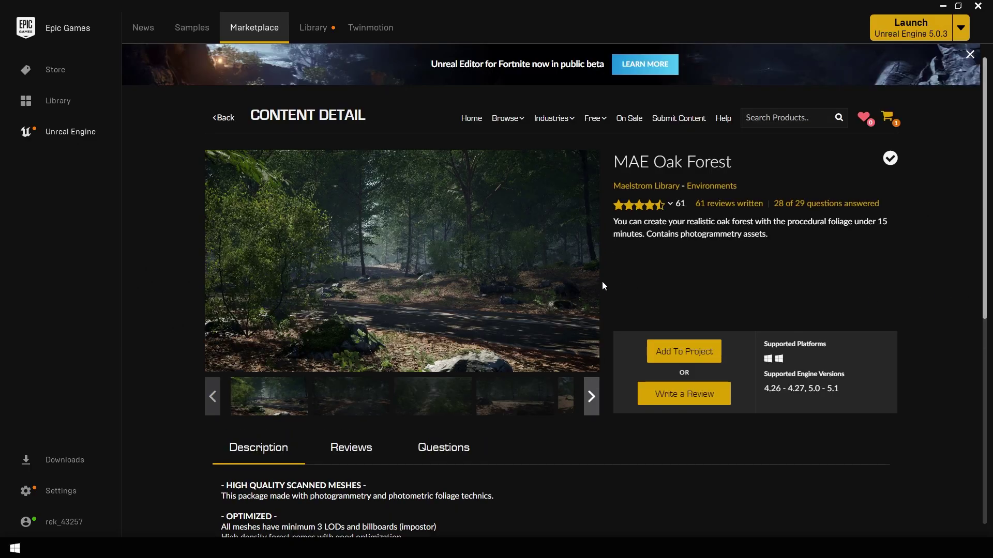
- Preview the forest pack, view Icelandic Lava Outcrop, search 'ice', and return to library home
{"action": "left_click", "coordinate": [527, 291]}
{"action": "left_click", "coordinate": [979, 300]}
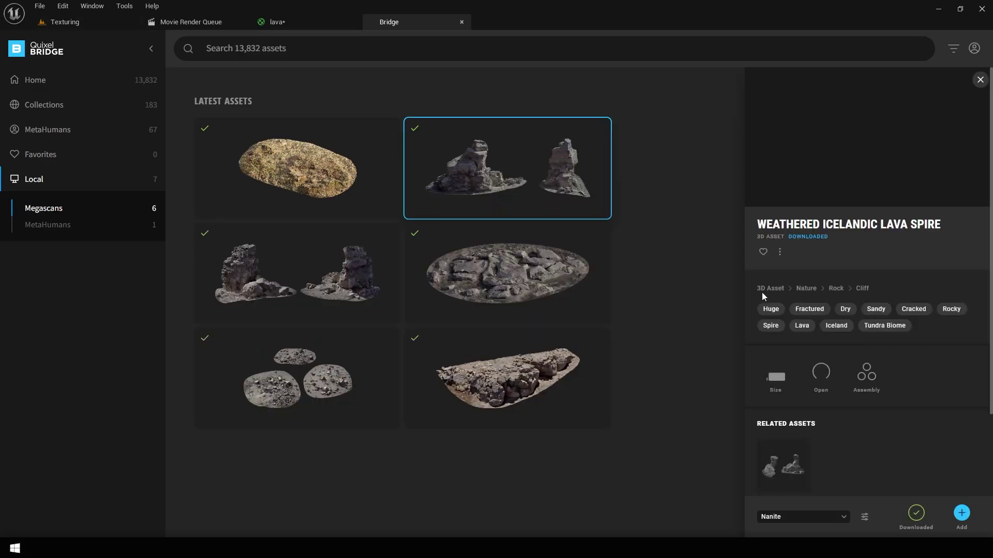
{"action": "left_click", "coordinate": [507, 362]}
{"action": "left_click", "coordinate": [317, 49]}
{"action": "type", "text": "ice"}
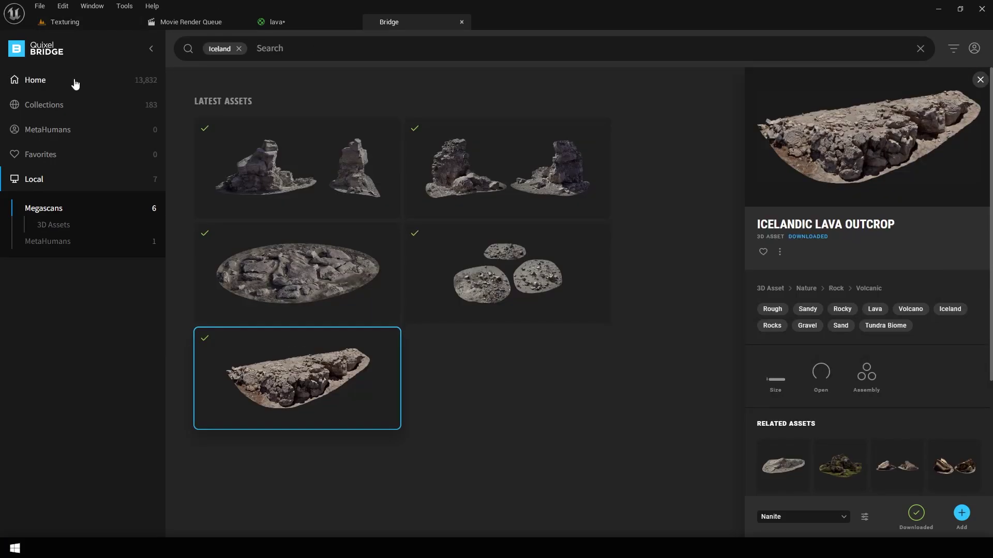
{"action": "left_click", "coordinate": [73, 81]}
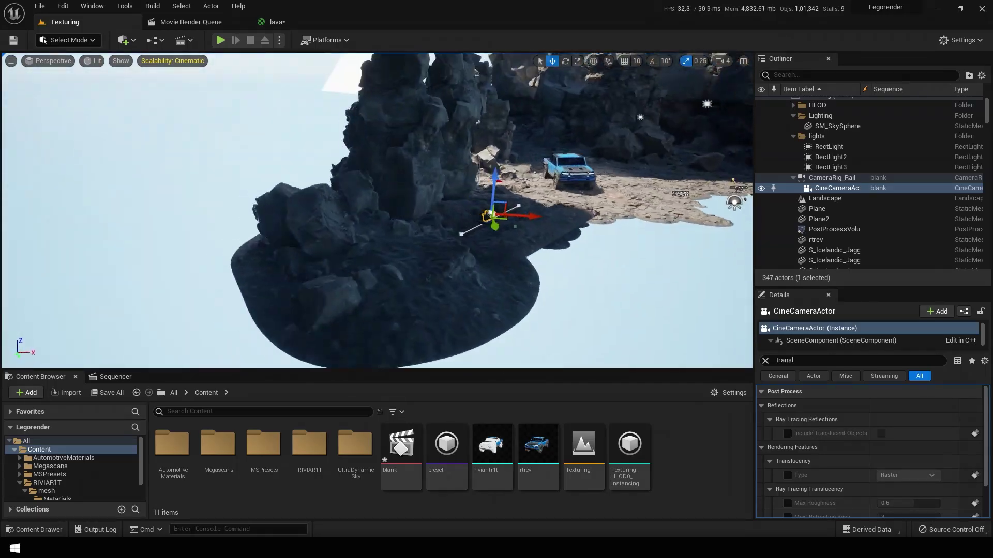